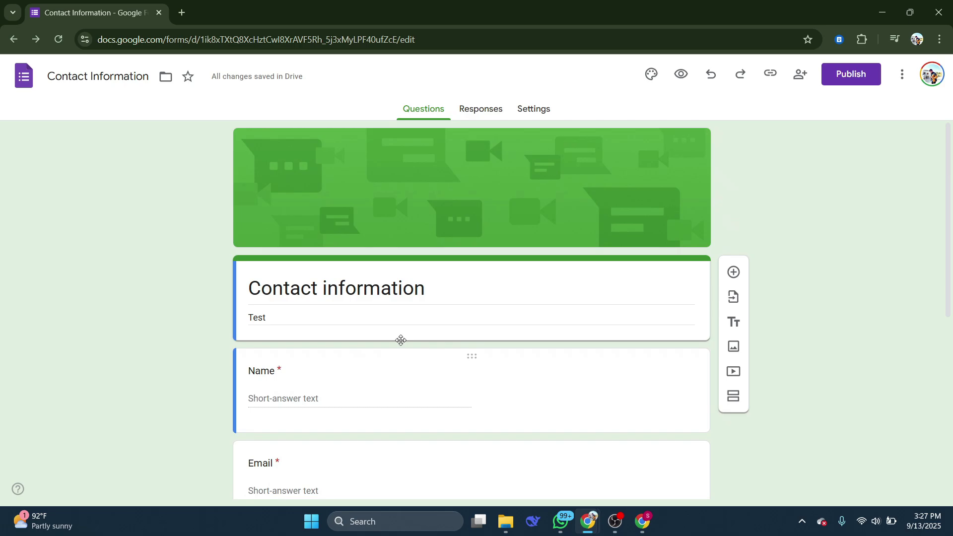
{"action": "scroll", "coordinate": [485, 327], "scroll_direction": "down", "scroll_amount": 2}
{"action": "scroll", "coordinate": [569, 319], "scroll_direction": "down", "scroll_amount": 2}
{"action": "scroll", "coordinate": [528, 429], "scroll_direction": "up", "scroll_amount": 4}
Review the form's publish dialog without publishing, then check the Wi-Fi connection status
{"action": "left_click", "coordinate": [851, 74]}
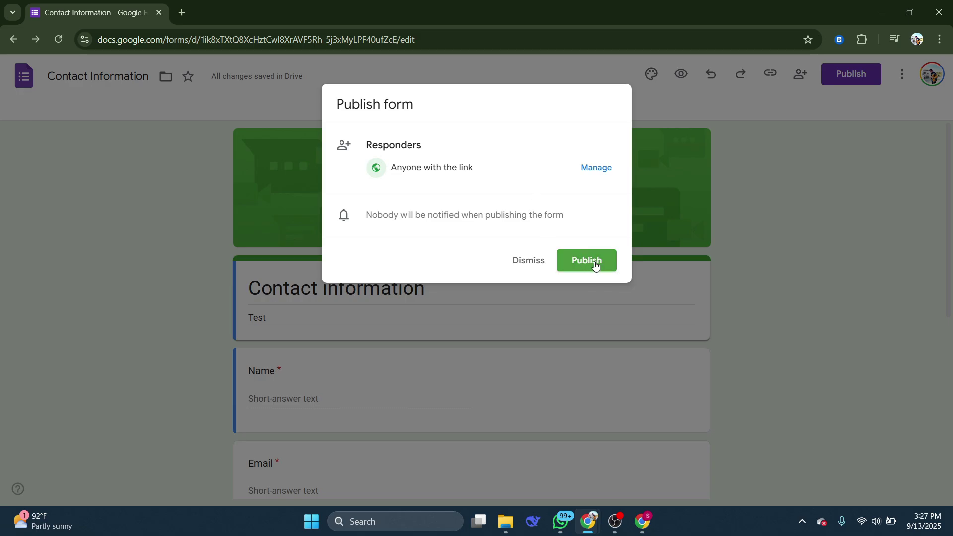
{"action": "left_click_drag", "start_coordinate": [393, 166], "coordinate": [498, 174]}
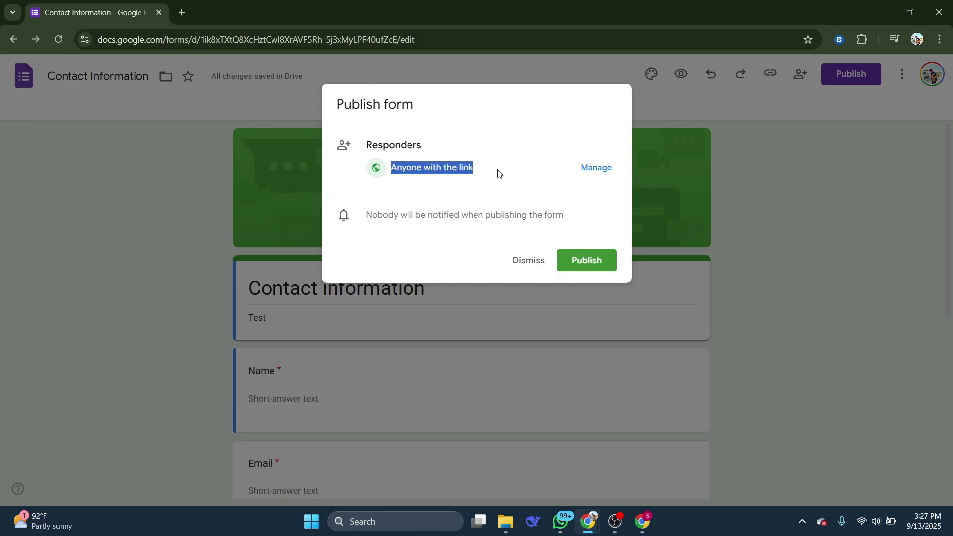
{"action": "left_click", "coordinate": [832, 378]}
{"action": "left_click", "coordinate": [875, 522]}
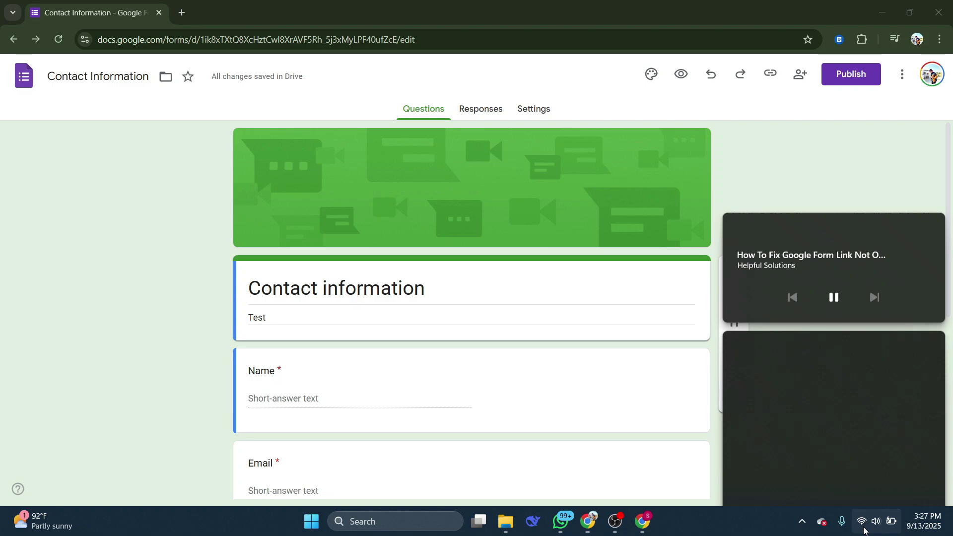
{"action": "left_click", "coordinate": [780, 287]}
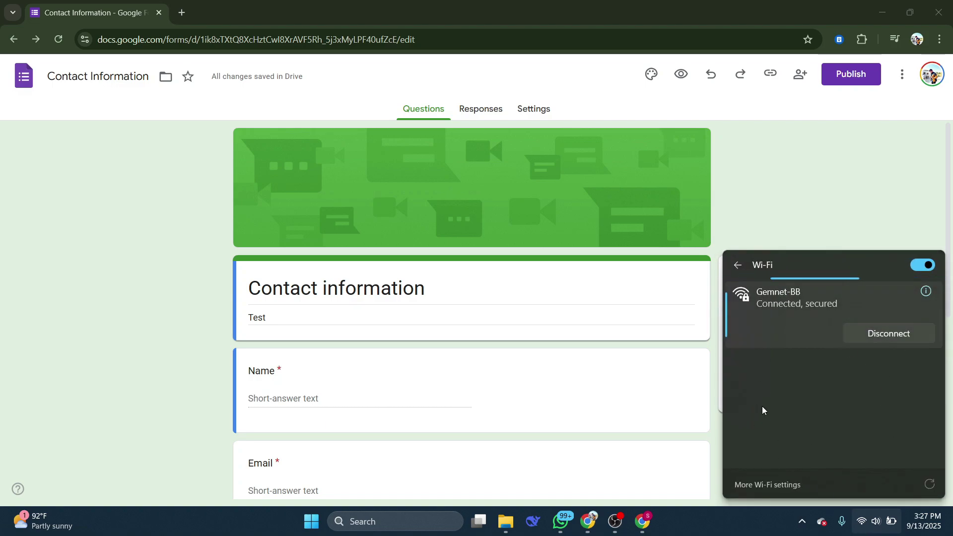
{"action": "left_click", "coordinate": [806, 188]}
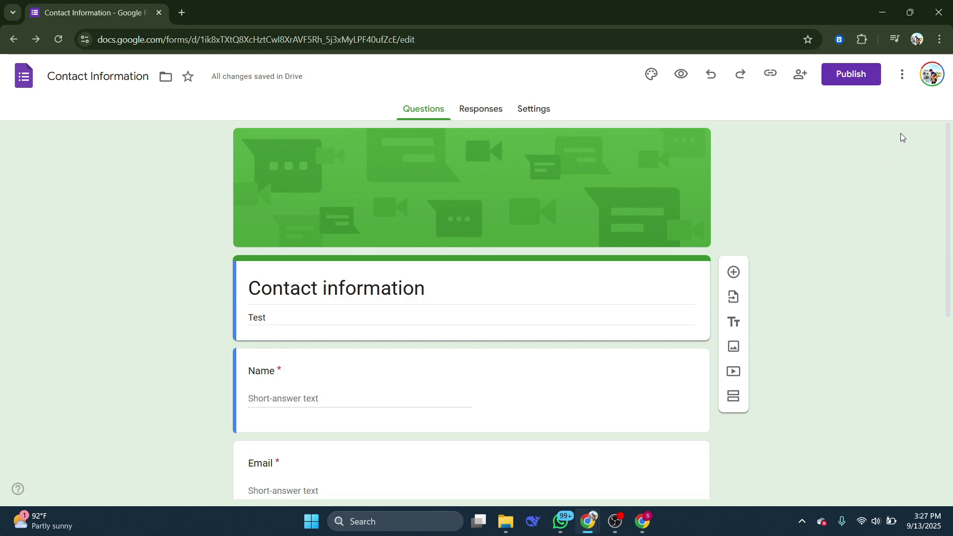
From Chrome's Privacy and security settings, delete browsing data from the last 24 hours
{"action": "left_click", "coordinate": [941, 38]}
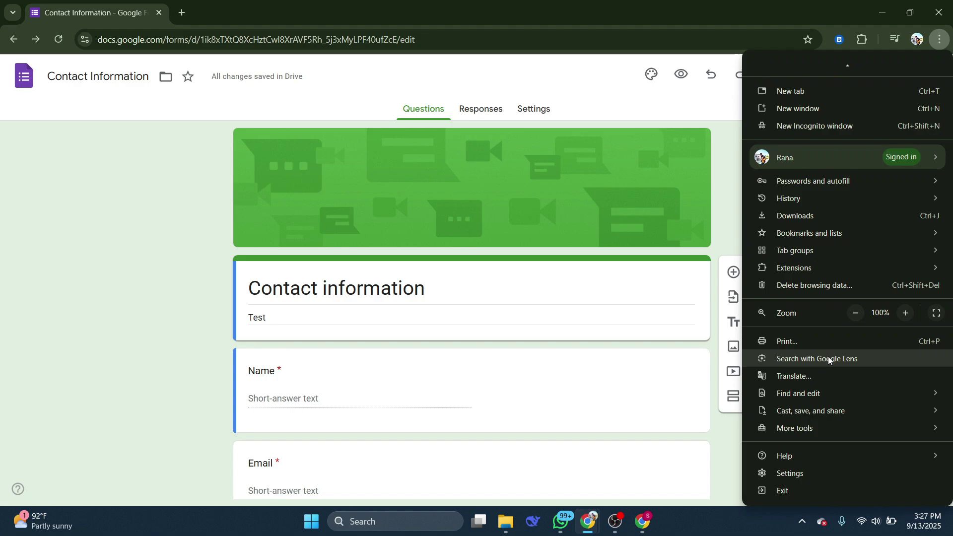
{"action": "left_click", "coordinate": [828, 472]}
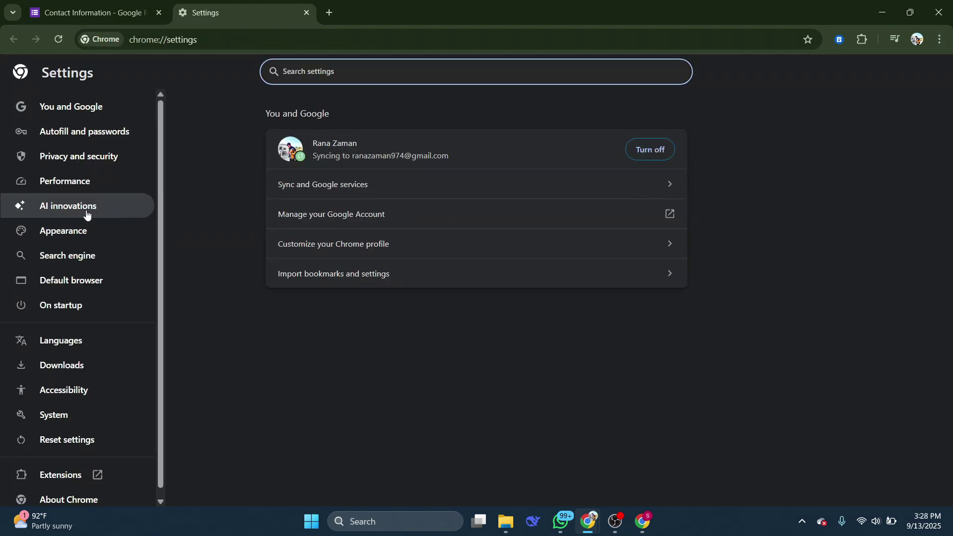
{"action": "left_click", "coordinate": [106, 157]}
{"action": "scroll", "coordinate": [360, 321], "scroll_direction": "down", "scroll_amount": 1}
{"action": "left_click", "coordinate": [359, 322]}
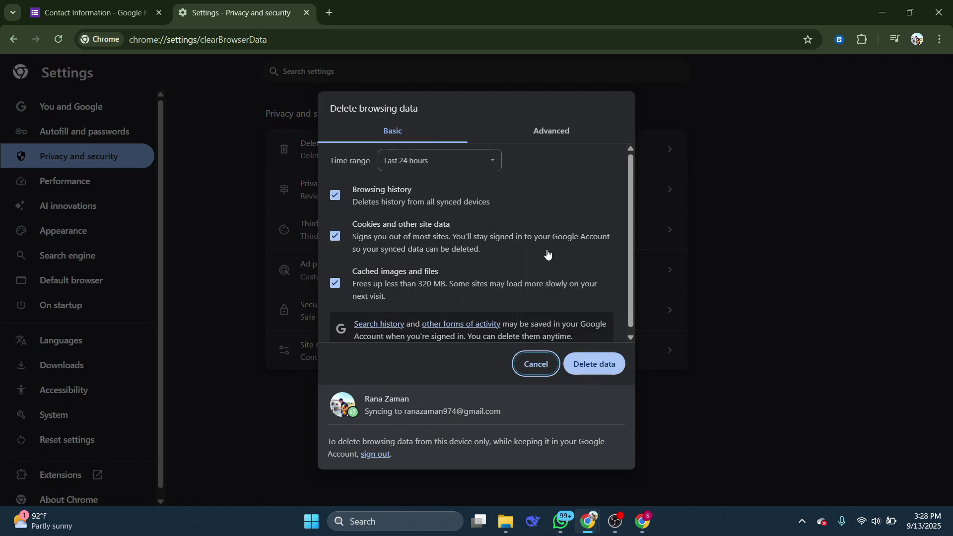
{"action": "left_click", "coordinate": [596, 365]}
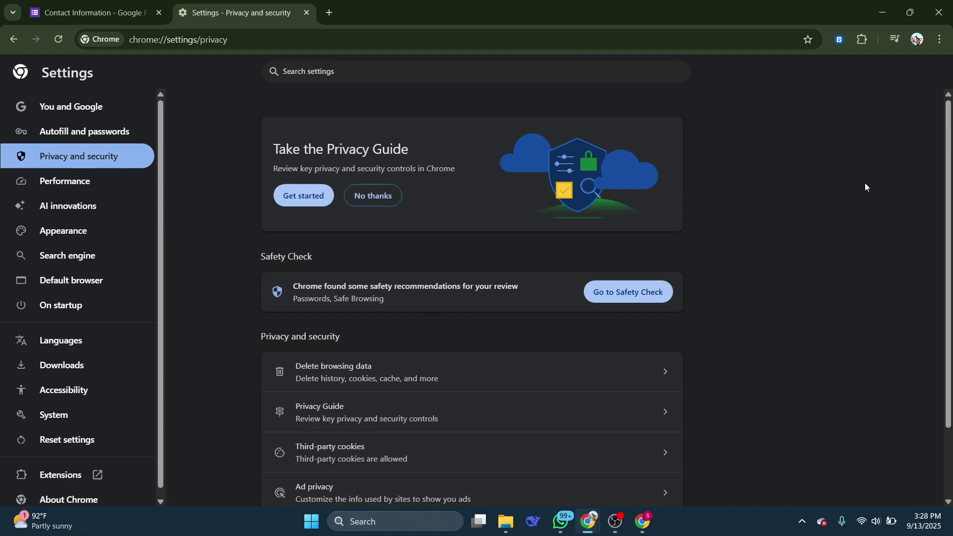
Switch off Delta Executor on the Manage extensions page and go back to the Contact Information tab
{"action": "left_click", "coordinate": [863, 41]}
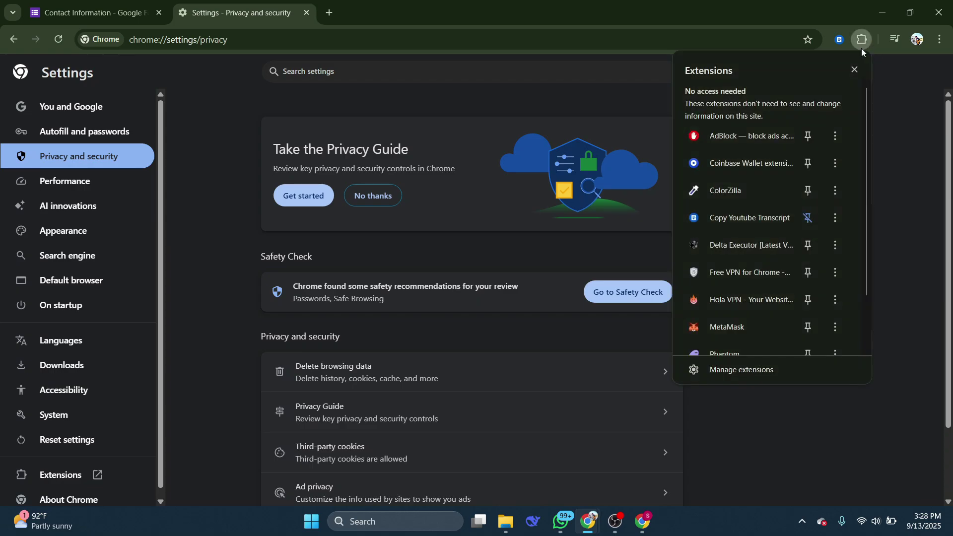
{"action": "left_click", "coordinate": [754, 365]}
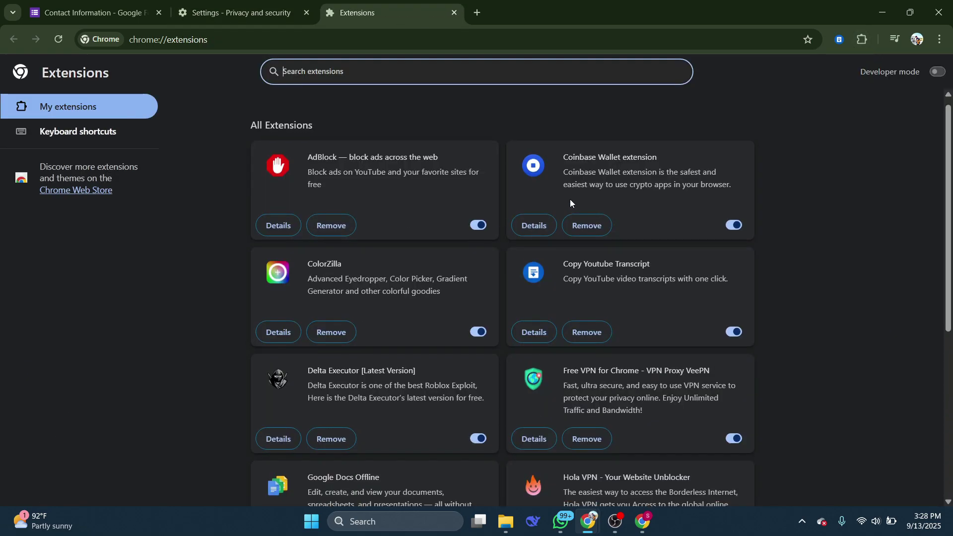
{"action": "scroll", "coordinate": [596, 223], "scroll_direction": "down", "scroll_amount": 1}
{"action": "scroll", "coordinate": [397, 265], "scroll_direction": "down", "scroll_amount": 1}
{"action": "scroll", "coordinate": [387, 298], "scroll_direction": "down", "scroll_amount": 2}
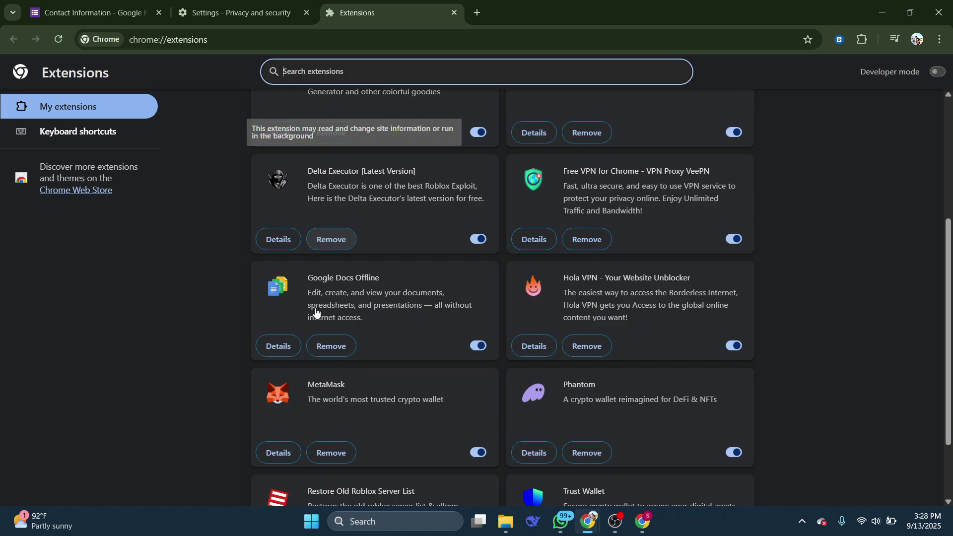
{"action": "left_click", "coordinate": [474, 197]}
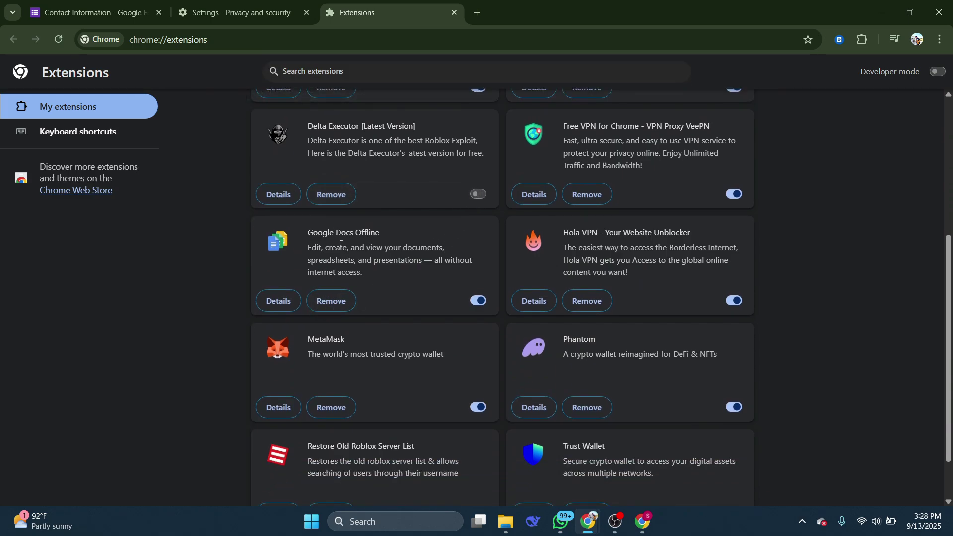
{"action": "scroll", "coordinate": [363, 212], "scroll_direction": "up", "scroll_amount": 3}
{"action": "scroll", "coordinate": [629, 257], "scroll_direction": "down", "scroll_amount": 2}
{"action": "scroll", "coordinate": [599, 366], "scroll_direction": "down", "scroll_amount": 1}
{"action": "scroll", "coordinate": [322, 387], "scroll_direction": "up", "scroll_amount": 4}
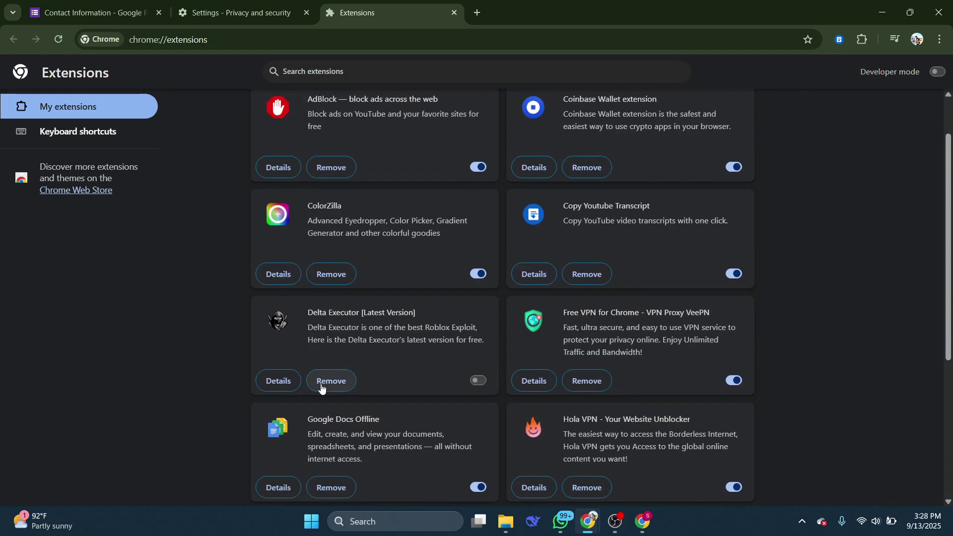
{"action": "scroll", "coordinate": [357, 211], "scroll_direction": "up", "scroll_amount": 1}
{"action": "scroll", "coordinate": [590, 200], "scroll_direction": "down", "scroll_amount": 2}
{"action": "scroll", "coordinate": [591, 197], "scroll_direction": "down", "scroll_amount": 2}
{"action": "scroll", "coordinate": [538, 176], "scroll_direction": "up", "scroll_amount": 4}
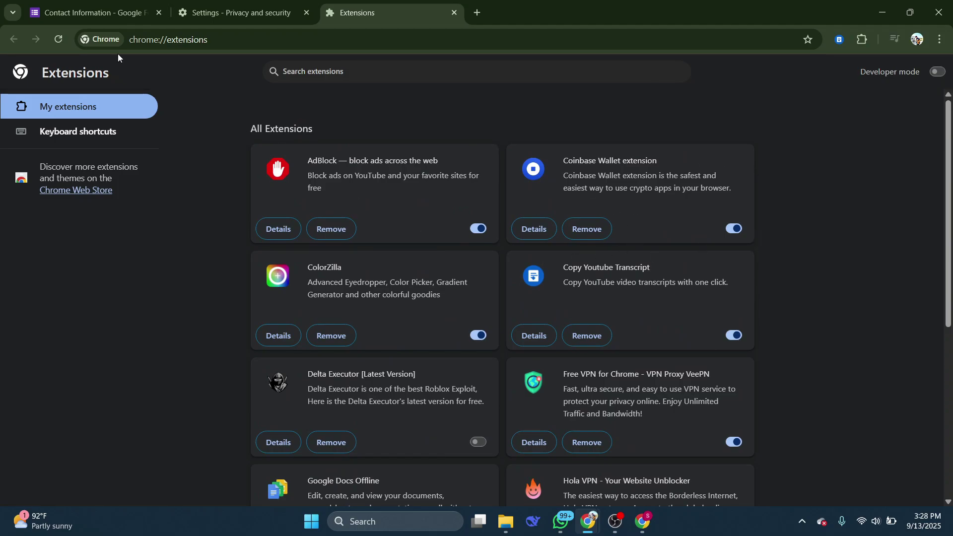
{"action": "left_click", "coordinate": [100, 14]}
{"action": "scroll", "coordinate": [674, 399], "scroll_direction": "down", "scroll_amount": 2}
{"action": "scroll", "coordinate": [496, 159], "scroll_direction": "up", "scroll_amount": 2}
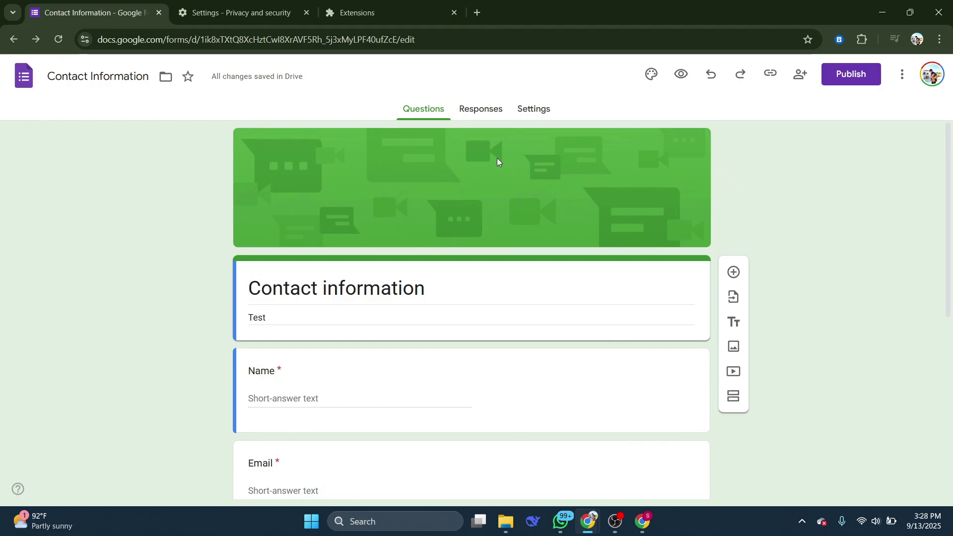
Publish the Contact Information form from its Settings view, confirm, and return to Questions
{"action": "left_click", "coordinate": [534, 109]}
{"action": "scroll", "coordinate": [350, 212], "scroll_direction": "down", "scroll_amount": 2}
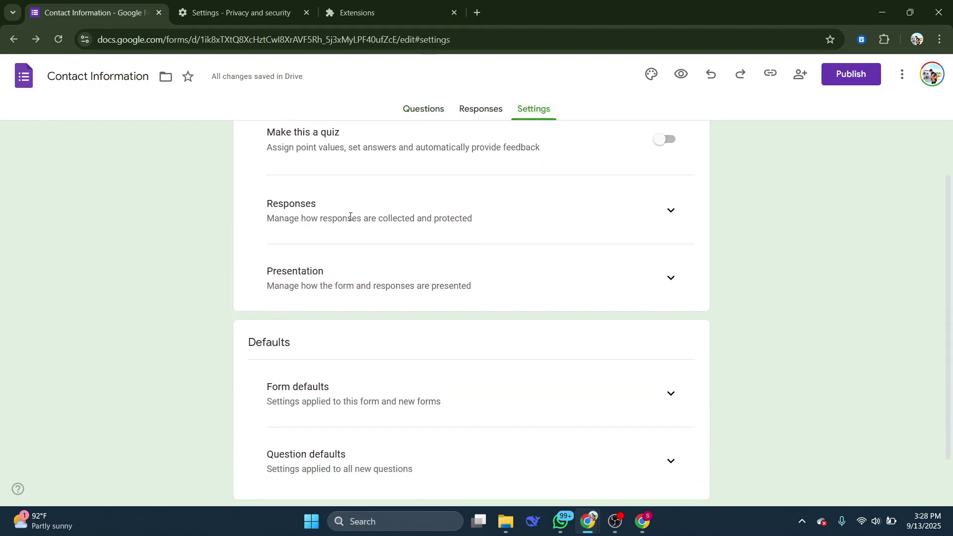
{"action": "scroll", "coordinate": [508, 433], "scroll_direction": "down", "scroll_amount": 1}
{"action": "scroll", "coordinate": [478, 310], "scroll_direction": "up", "scroll_amount": 3}
{"action": "left_click", "coordinate": [855, 76]}
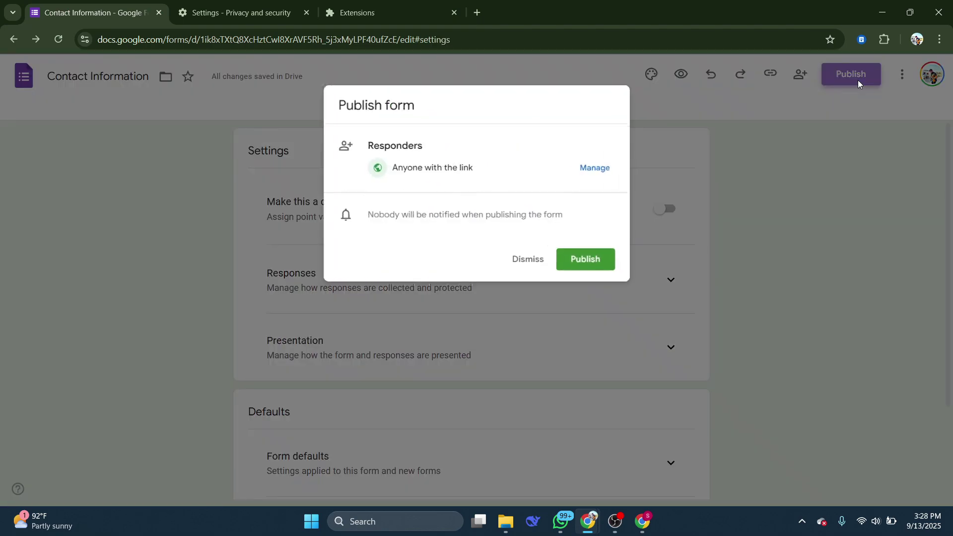
{"action": "left_click", "coordinate": [586, 261]}
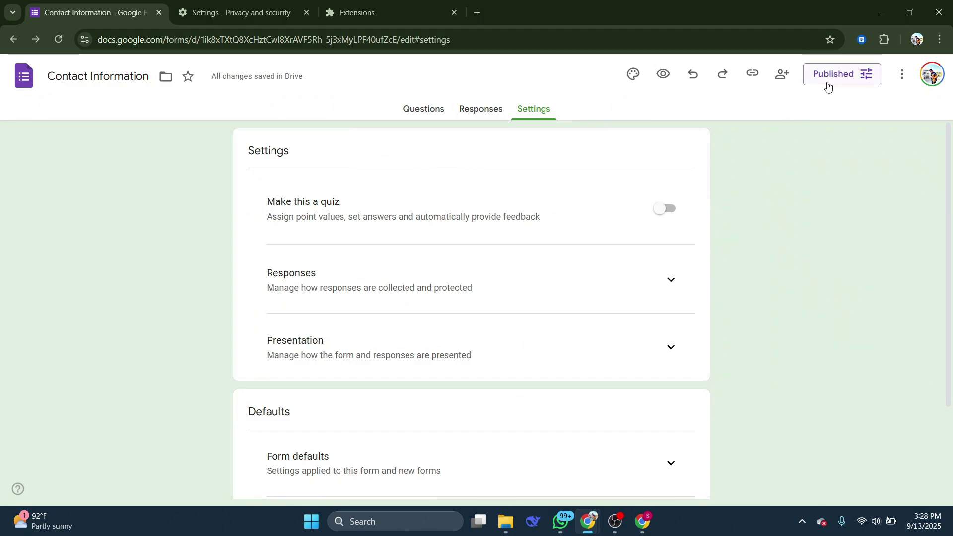
{"action": "scroll", "coordinate": [481, 322], "scroll_direction": "down", "scroll_amount": 1}
{"action": "scroll", "coordinate": [481, 322], "scroll_direction": "up", "scroll_amount": 1}
{"action": "left_click", "coordinate": [422, 110]}
{"action": "scroll", "coordinate": [566, 291], "scroll_direction": "down", "scroll_amount": 2}
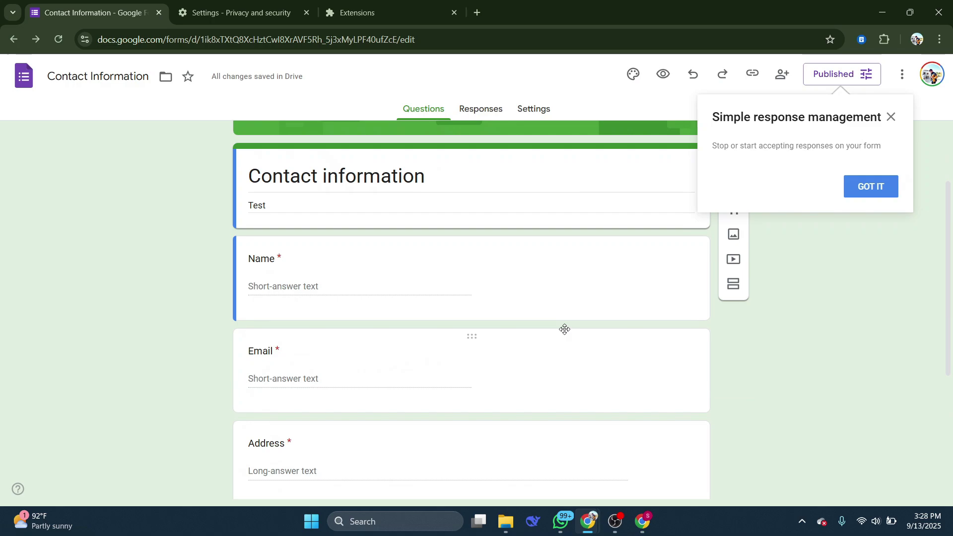
{"action": "scroll", "coordinate": [565, 313], "scroll_direction": "up", "scroll_amount": 2}
Dismiss the 'Simple response management' popup with GOT IT
{"action": "left_click", "coordinate": [870, 195]}
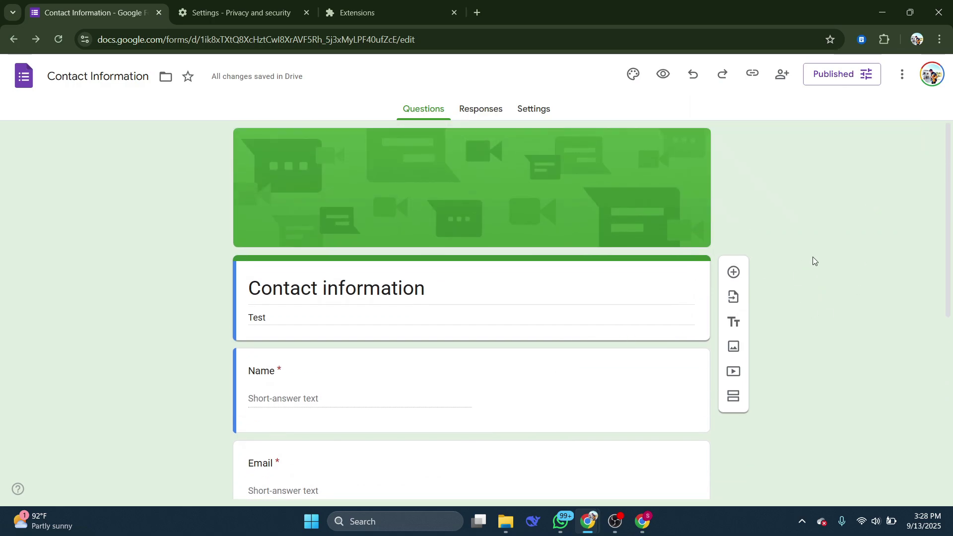